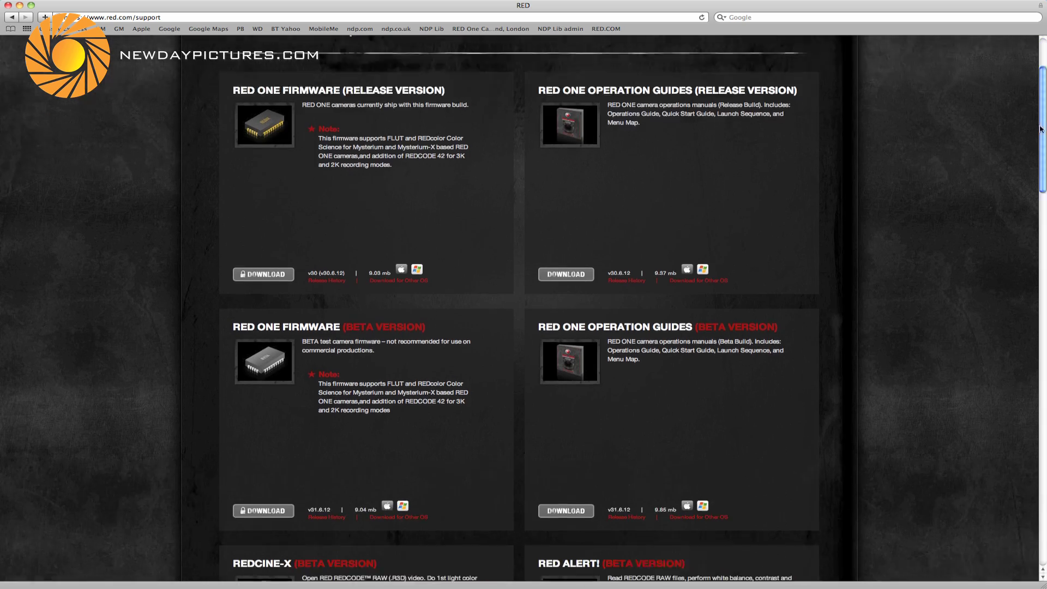
scroll(1037, 192, down, 5)
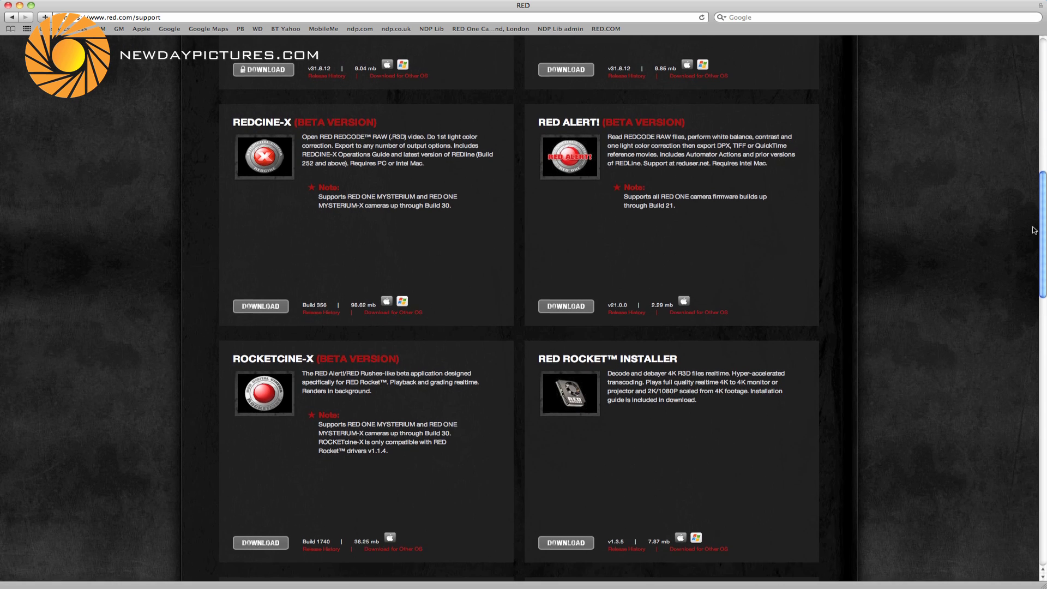
- Apply the HD AJA KONA 3 1080i25 ProRes 422 (HQ) Easy Setup preset
drag(1042, 238, 1037, 327)
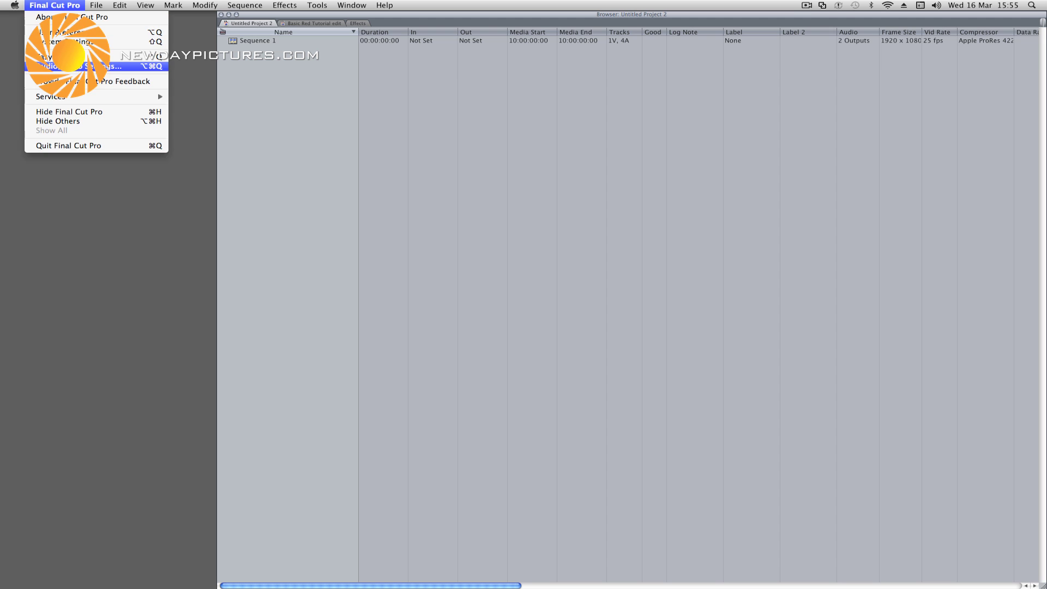
click(66, 56)
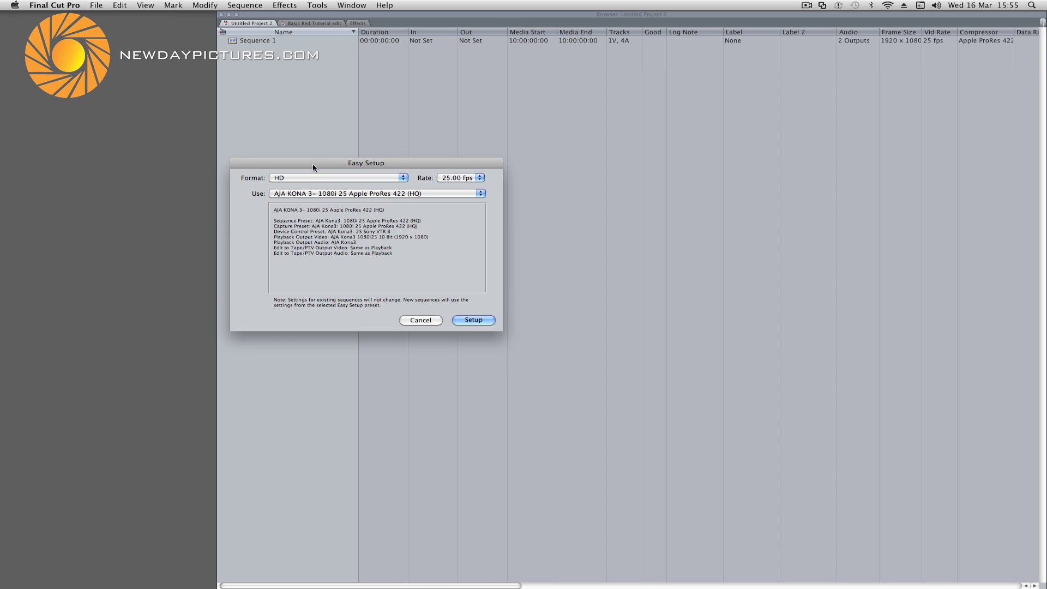
click(314, 180)
click(313, 181)
click(359, 195)
click(359, 195)
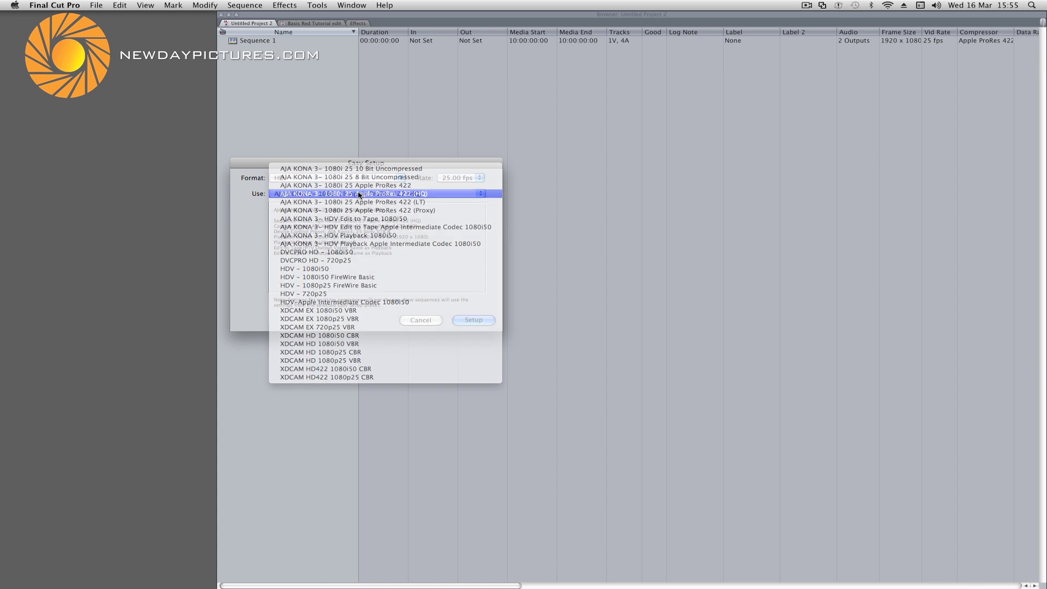
click(472, 321)
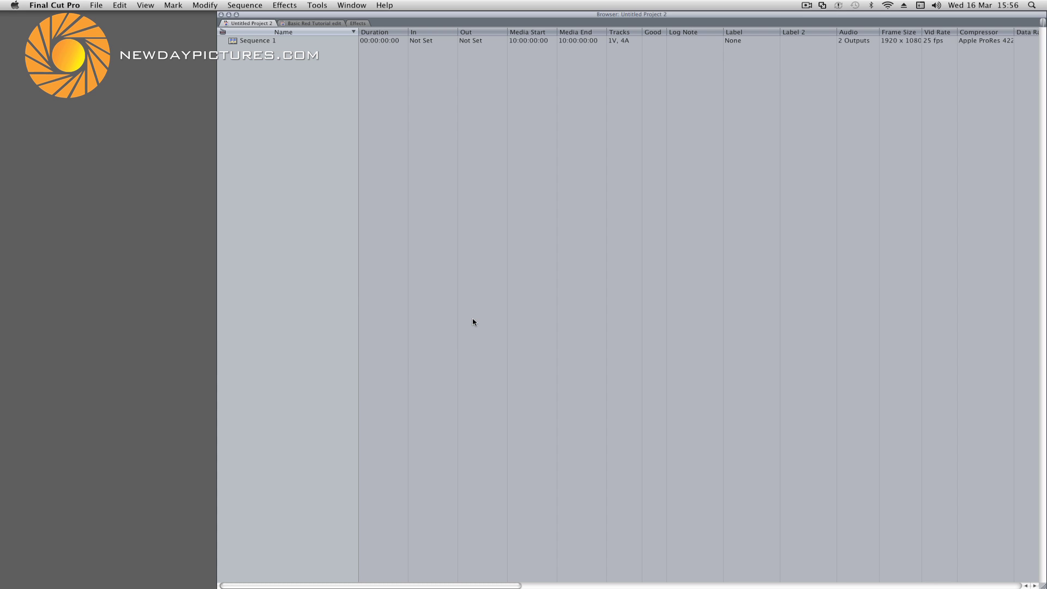
- Change Sequence 1's settings to the Apple ProRes 4444 compressor with field dominance None
click(232, 43)
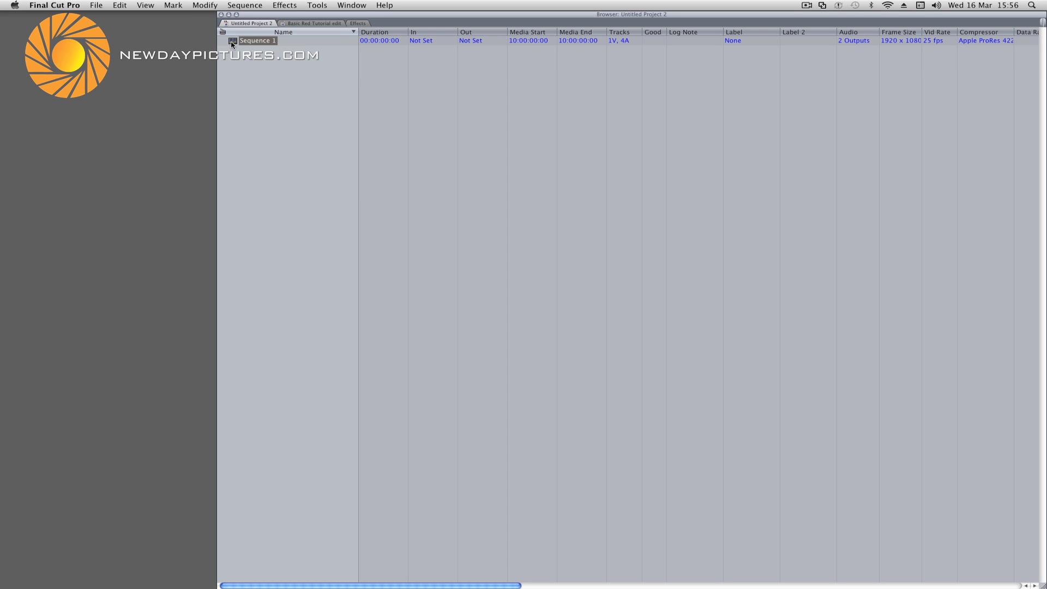
right_click(234, 40)
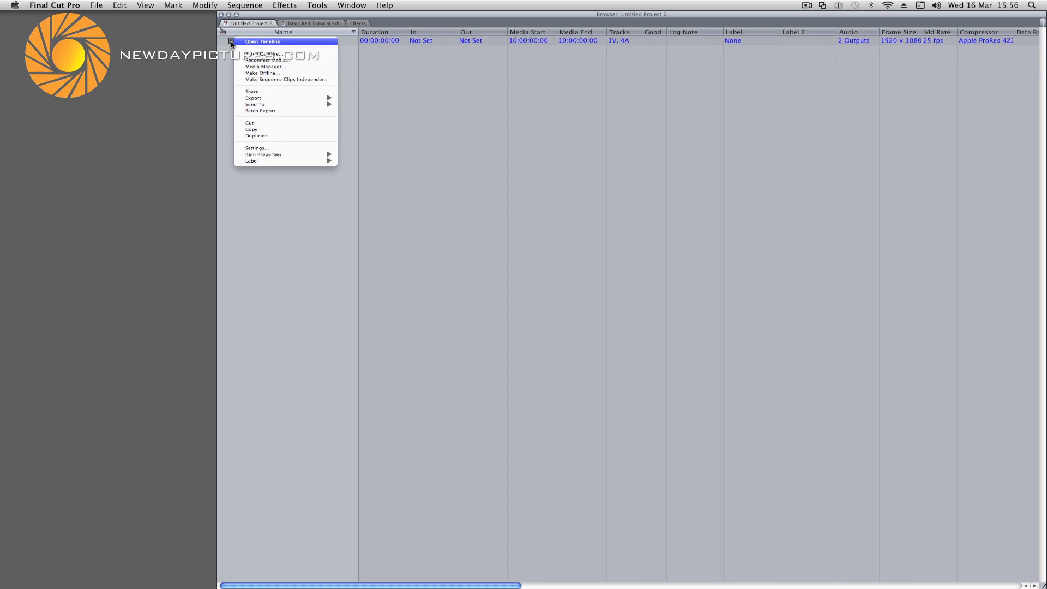
click(276, 148)
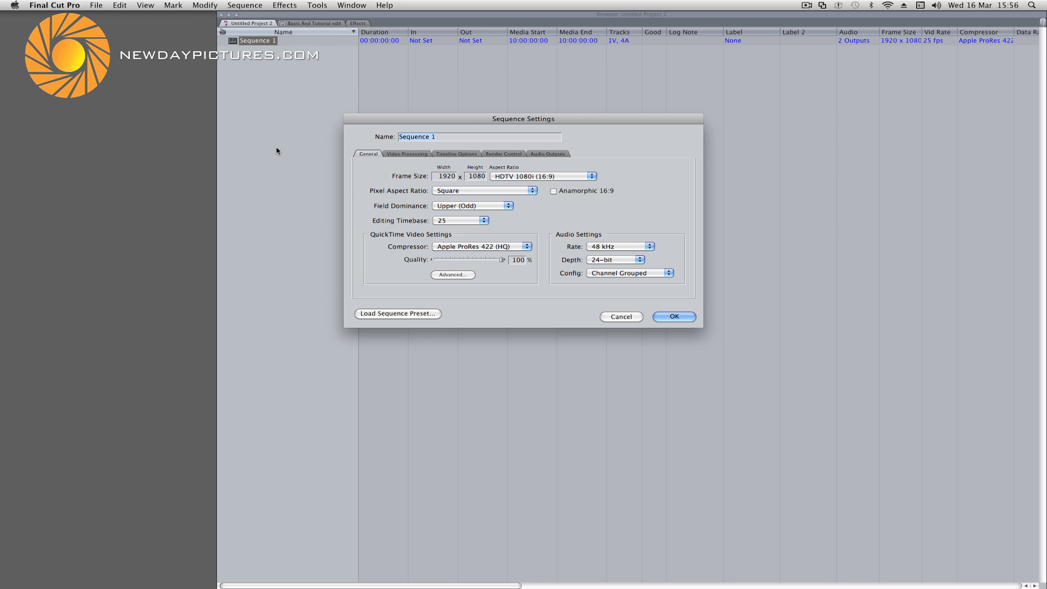
click(516, 248)
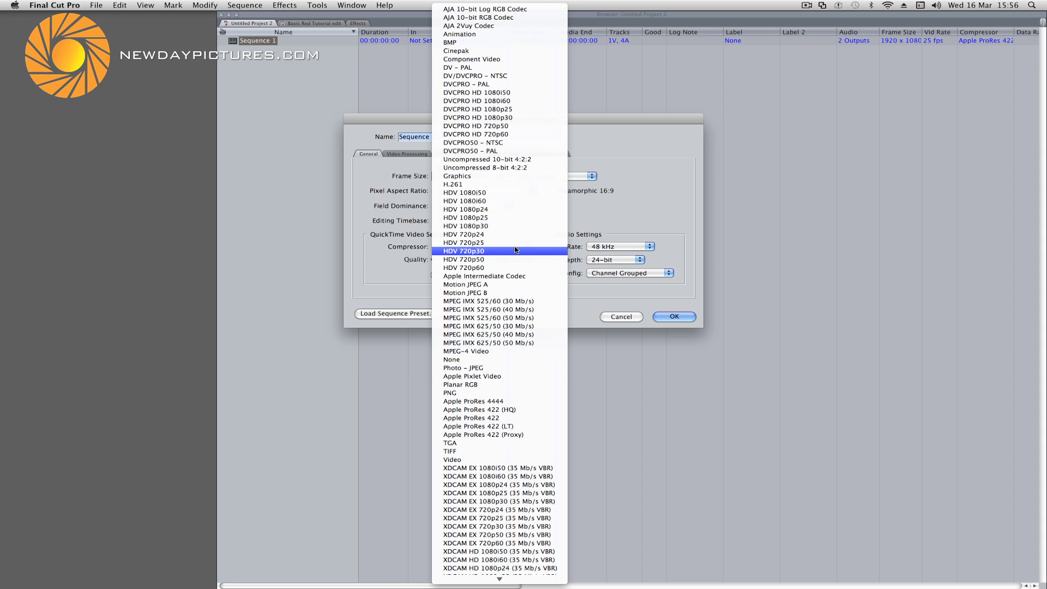
click(508, 404)
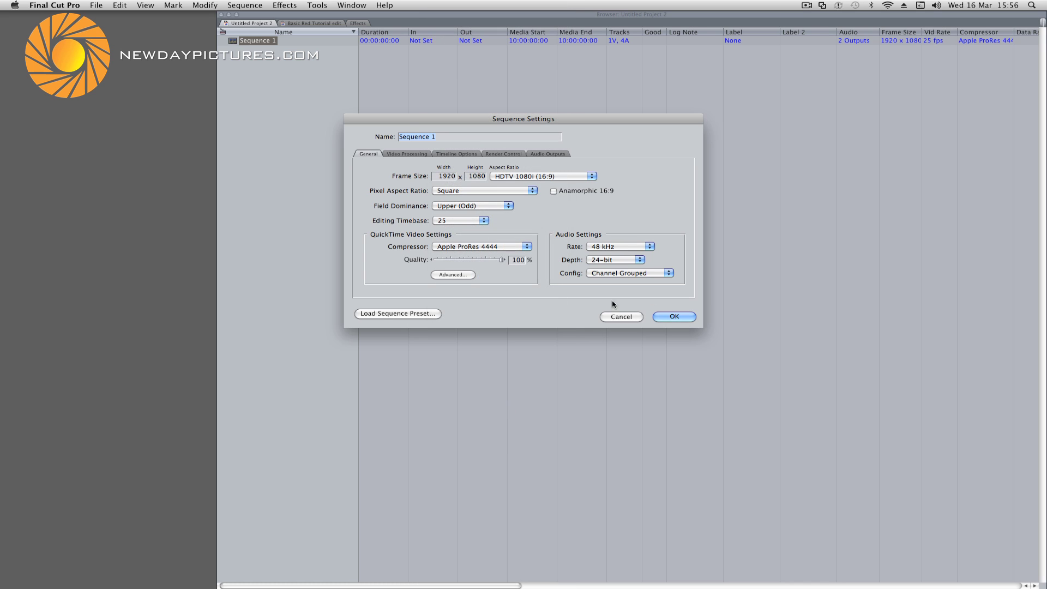
click(480, 207)
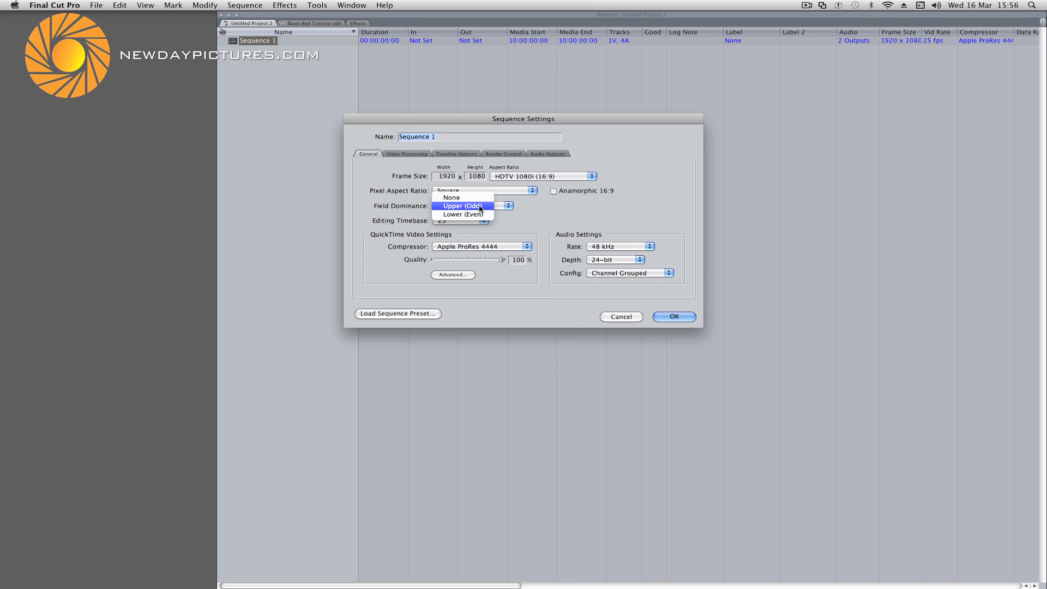
click(475, 197)
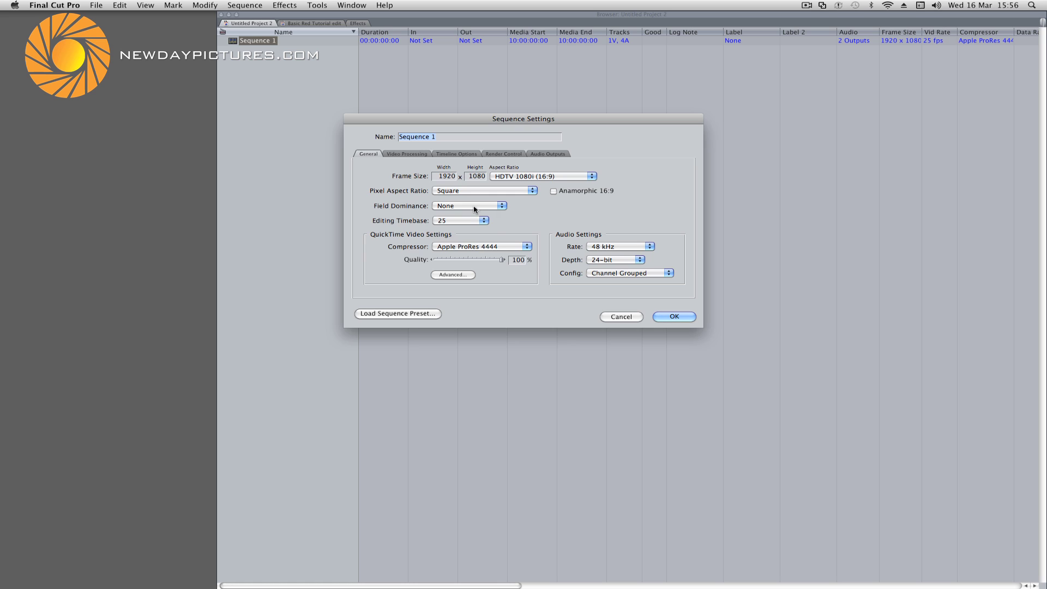
click(474, 208)
click(475, 209)
click(474, 207)
click(475, 215)
click(482, 207)
click(469, 197)
click(672, 317)
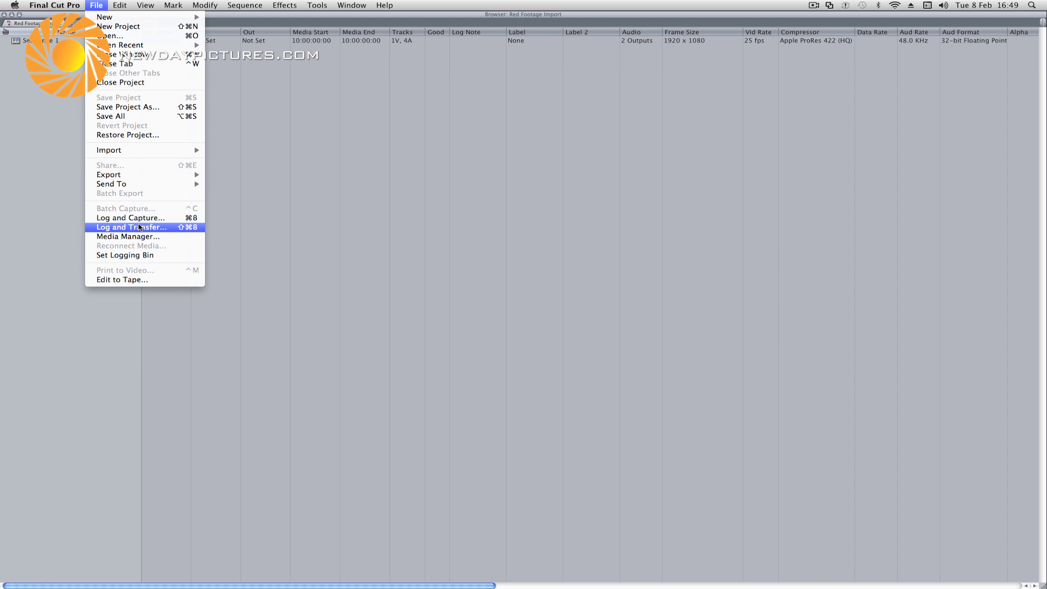
click(139, 227)
click(258, 26)
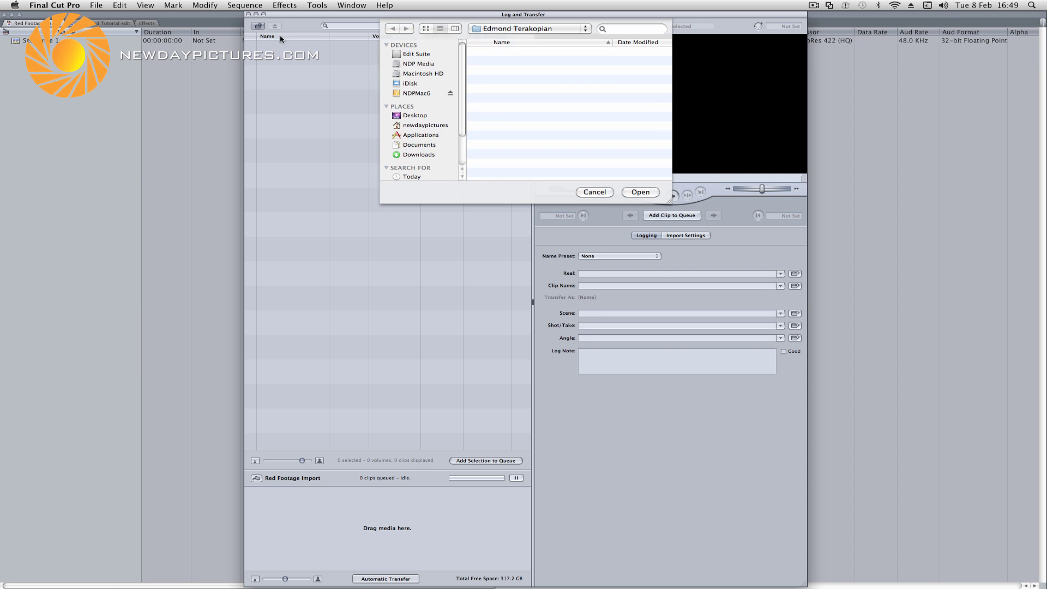
click(640, 192)
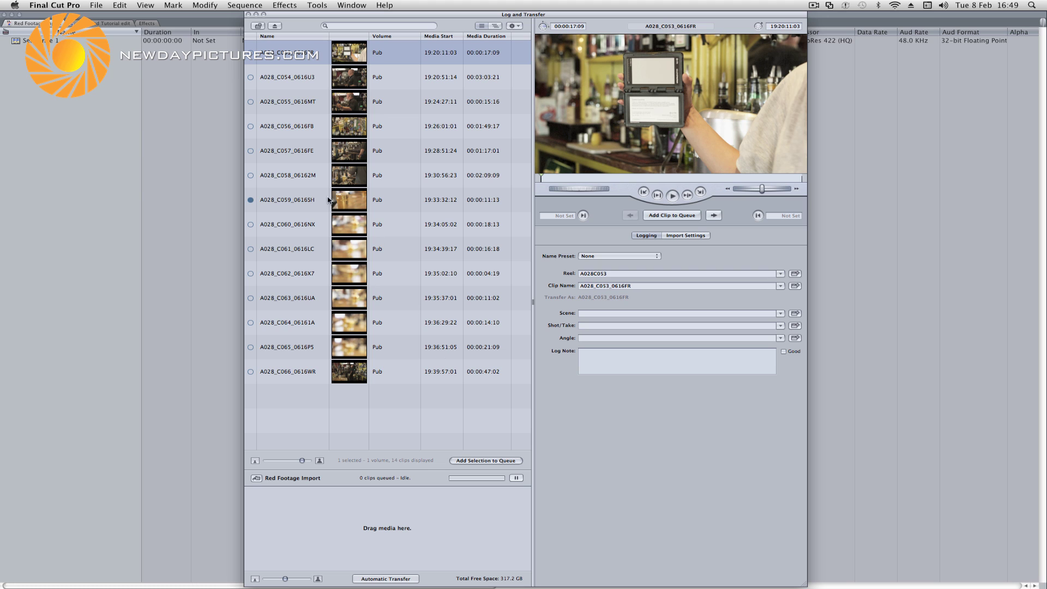
click(345, 199)
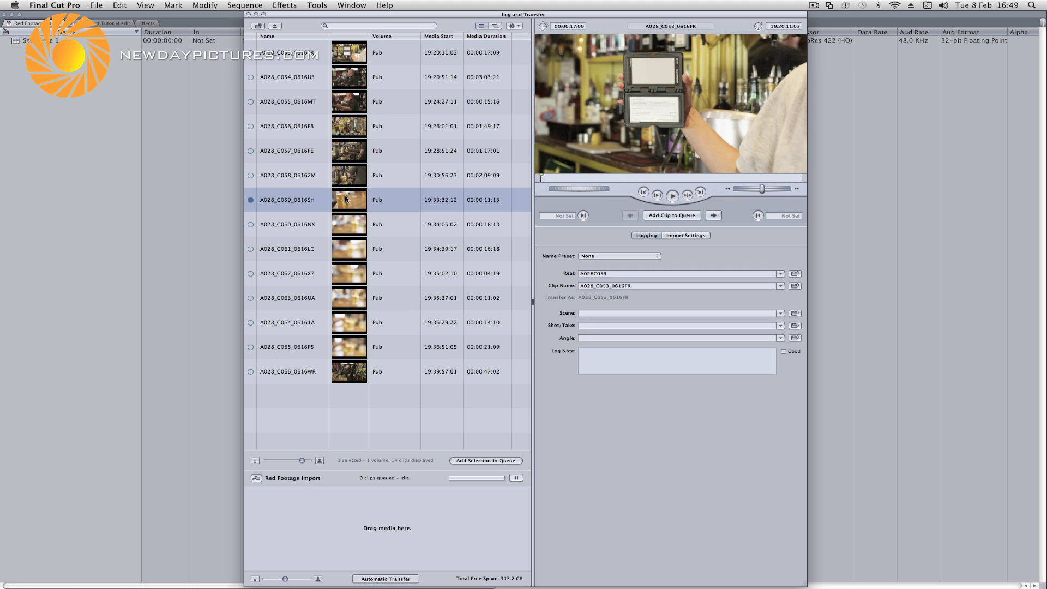
mouse_move(549, 180)
mouse_down()
mouse_move(701, 186)
mouse_move(530, 181)
mouse_up()
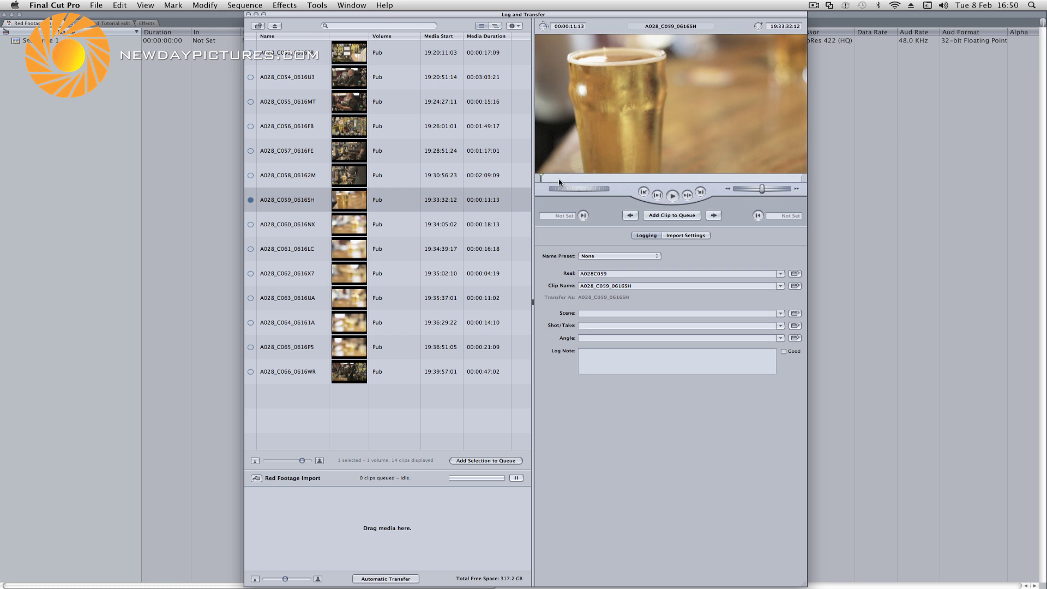
click(514, 26)
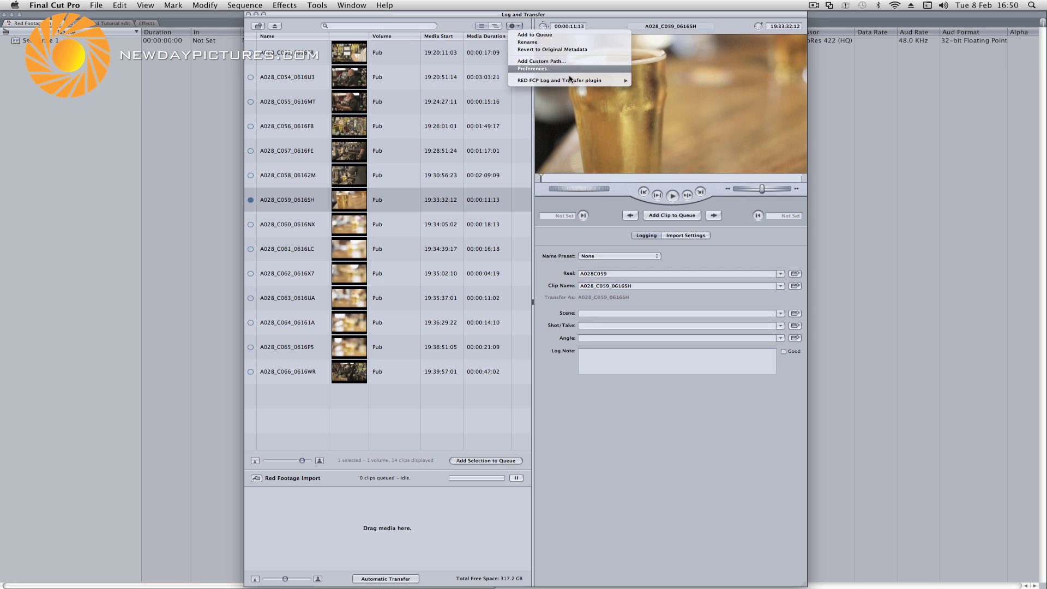
mouse_move(574, 81)
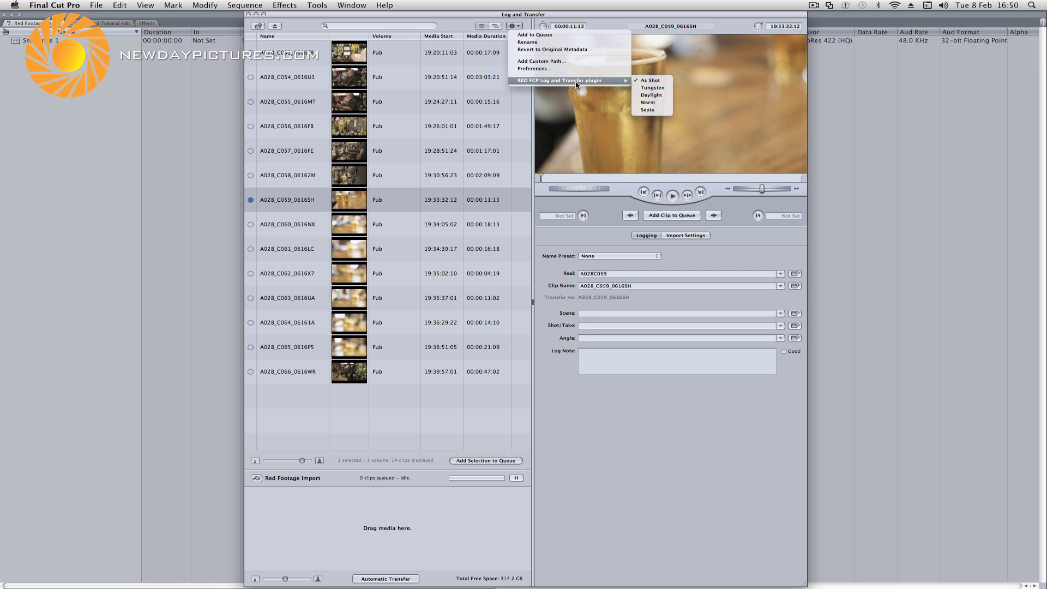
click(656, 88)
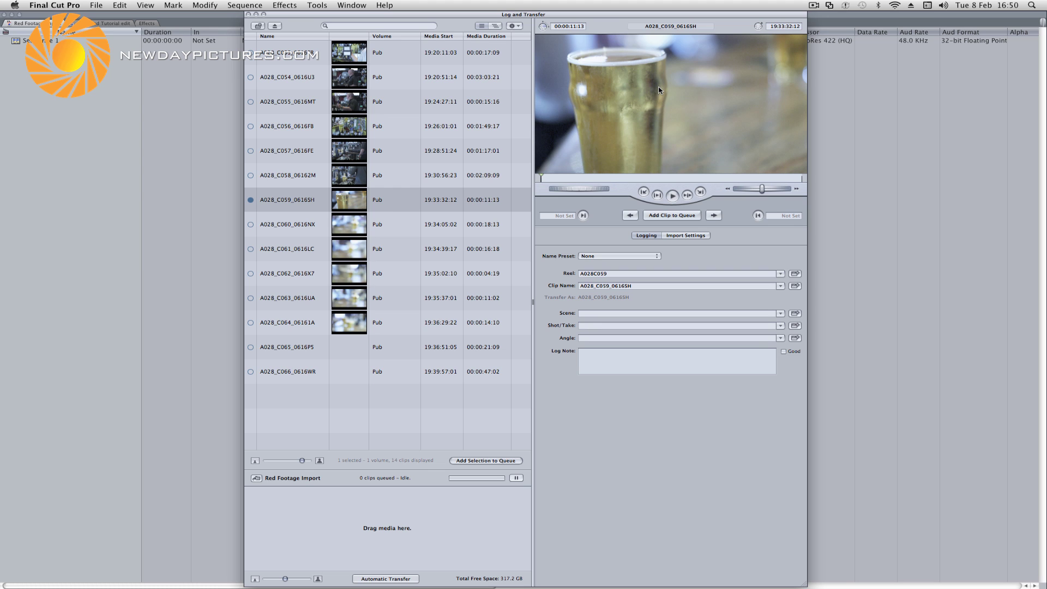
click(513, 27)
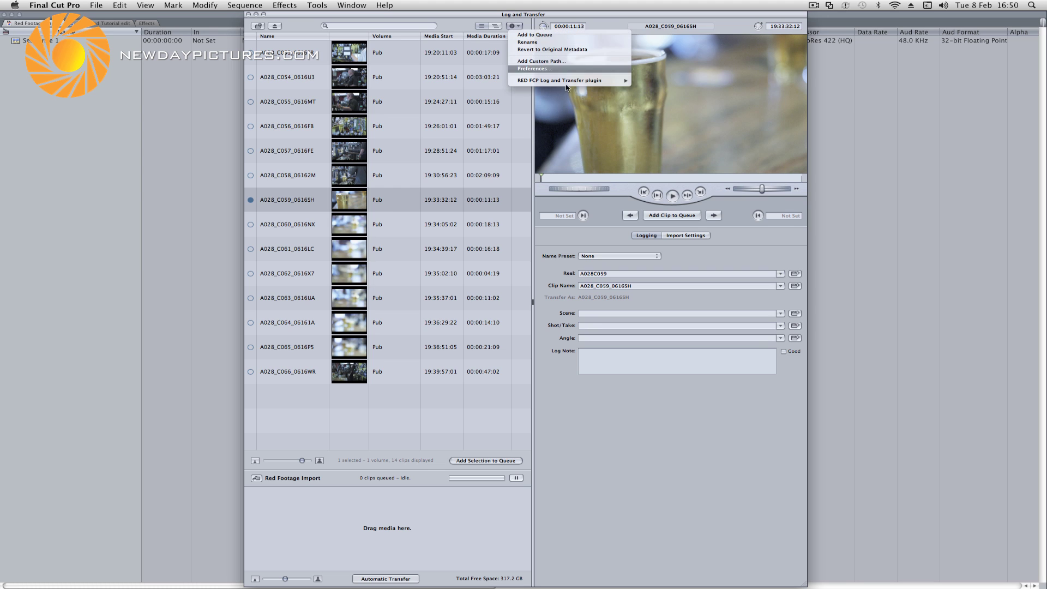
mouse_move(578, 81)
click(650, 80)
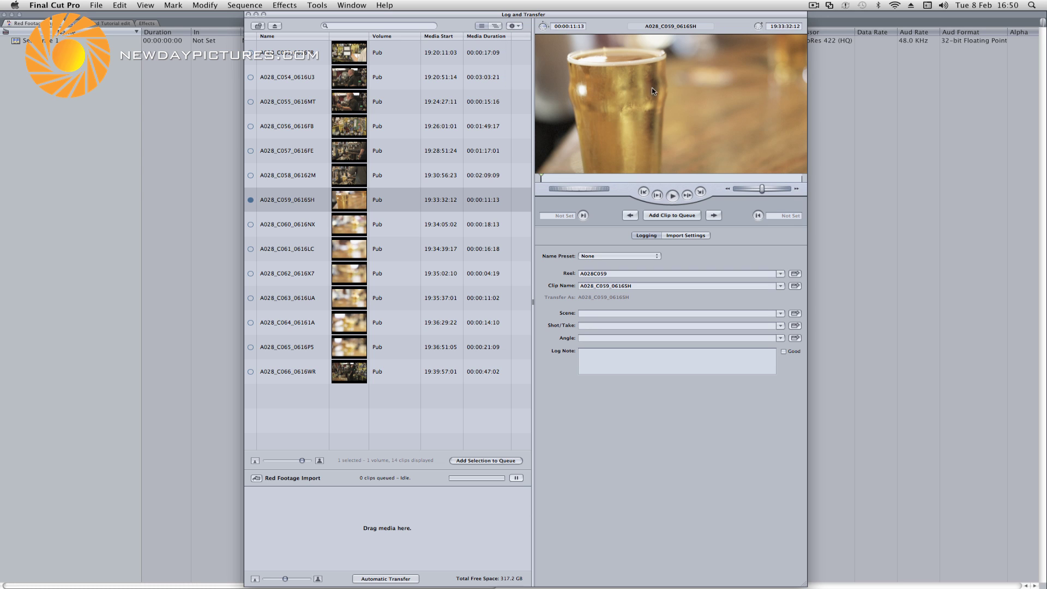
- Set the RED Digital Cinema REDCODE target format to Apple ProRes 4444 in import preferences
click(518, 27)
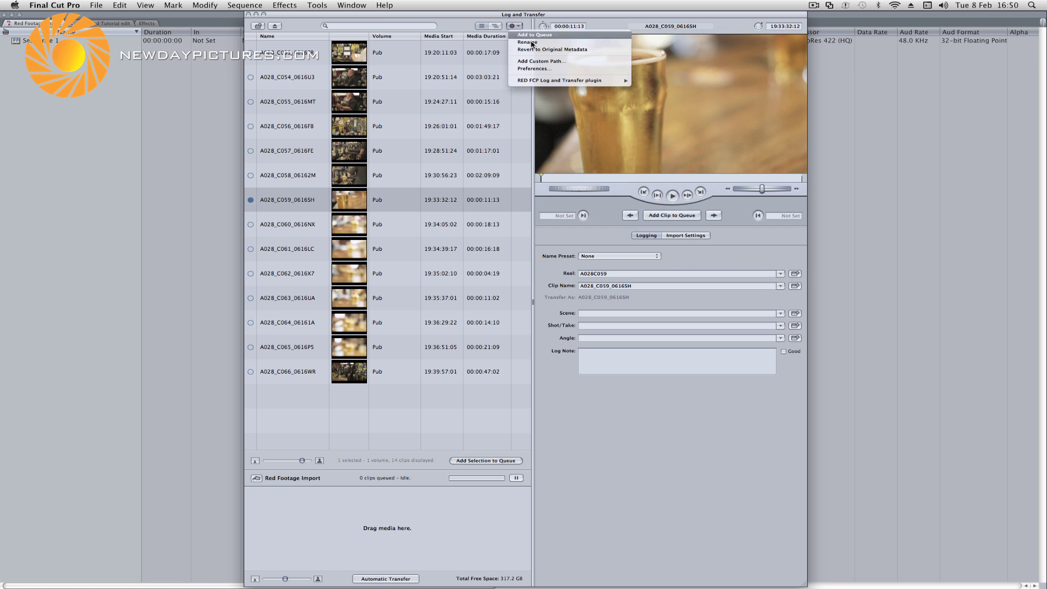
click(555, 71)
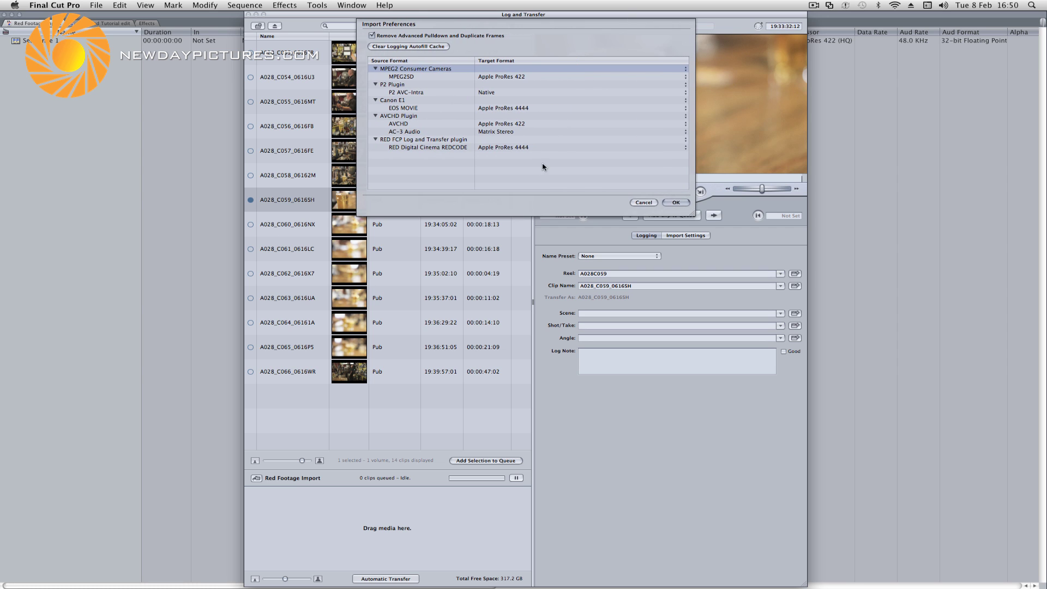
click(524, 148)
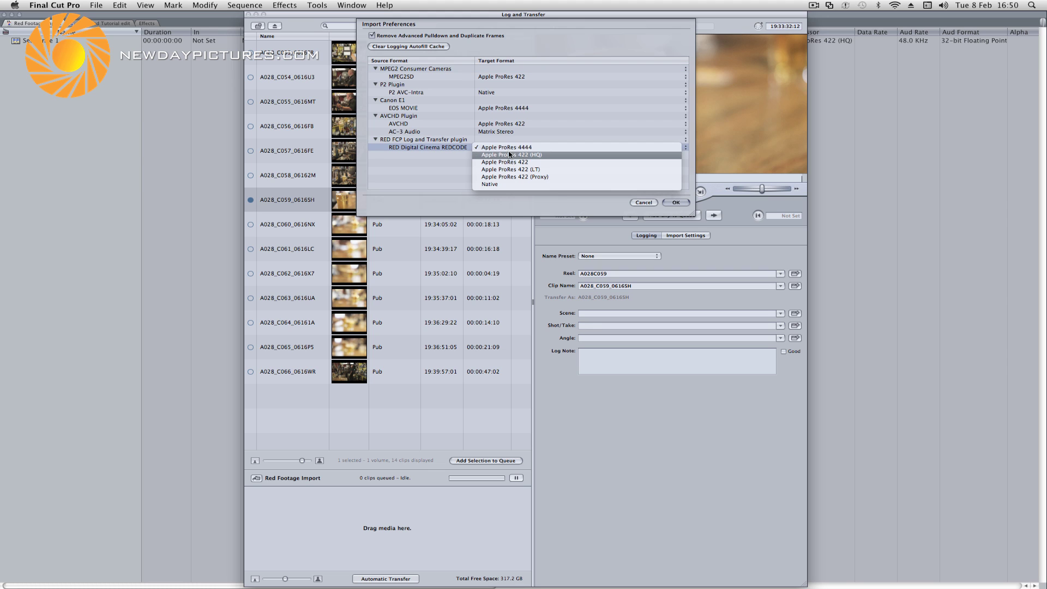
click(676, 204)
click(676, 204)
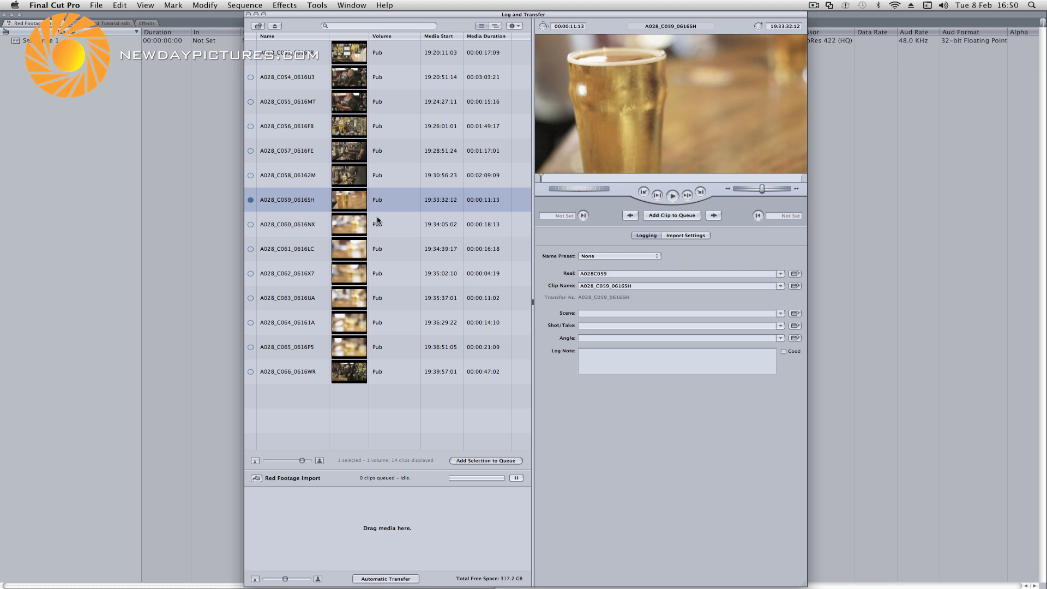
- Transfer clip A028_C059_0616SH into the project, then close Log and Transfer
drag(304, 204, 314, 512)
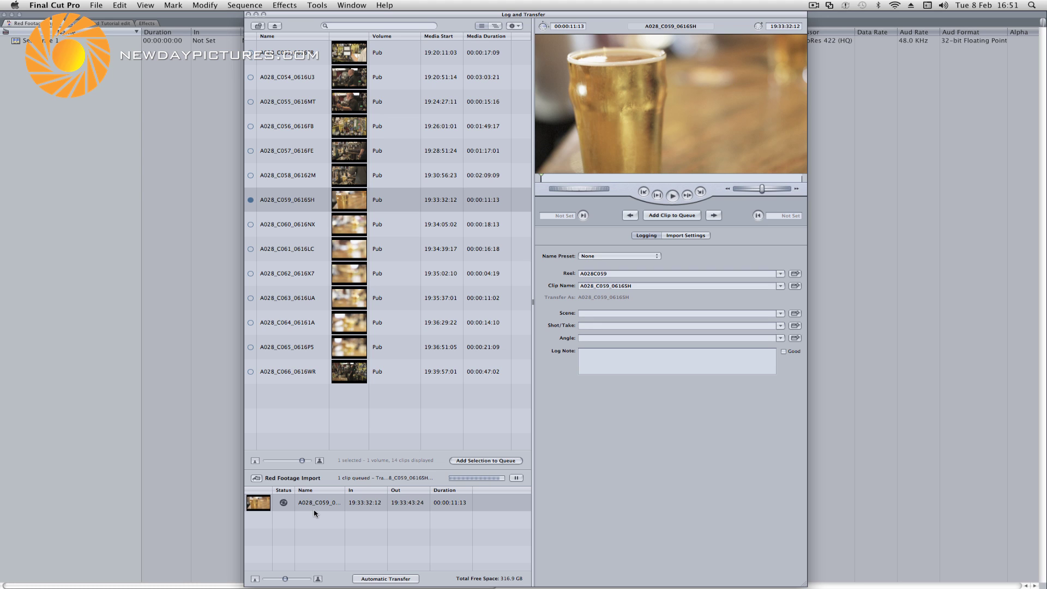
key(super+w)
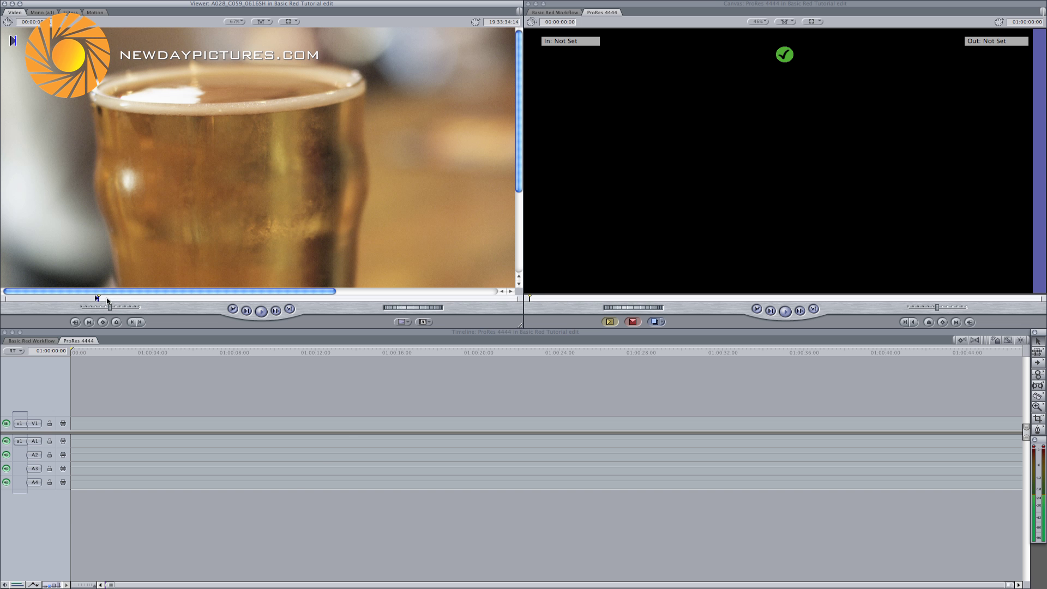
- Overwrite the marked section of A028_C059_0616SH onto the timeline start and play it back
key(o)
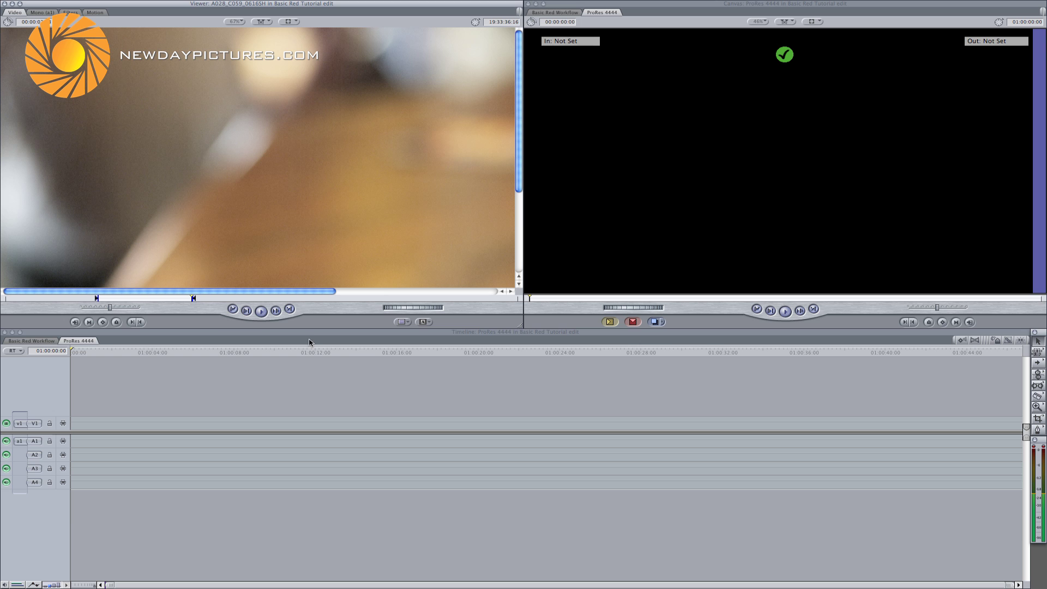
click(632, 322)
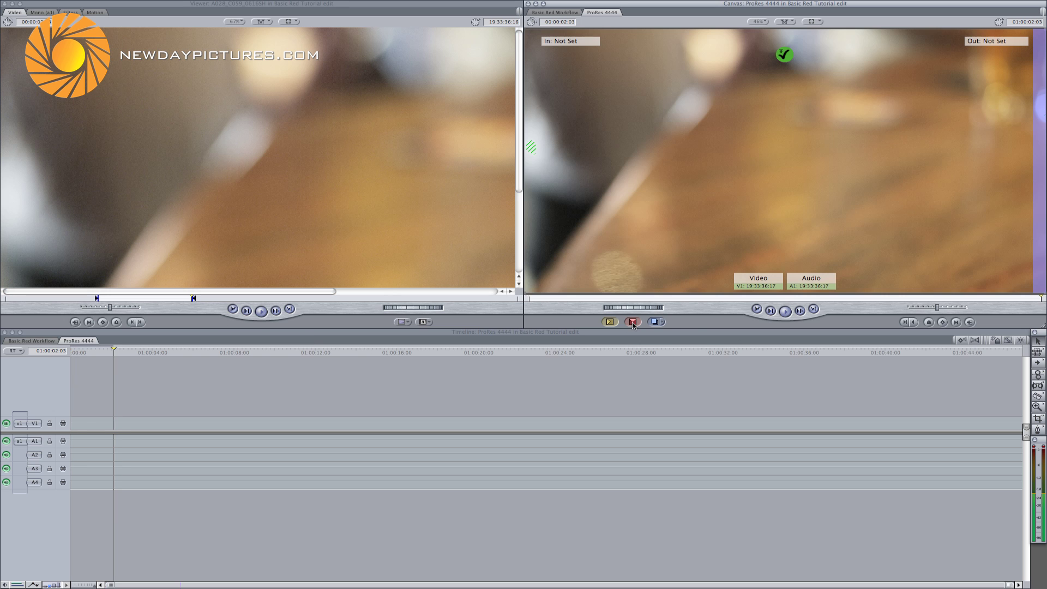
click(83, 352)
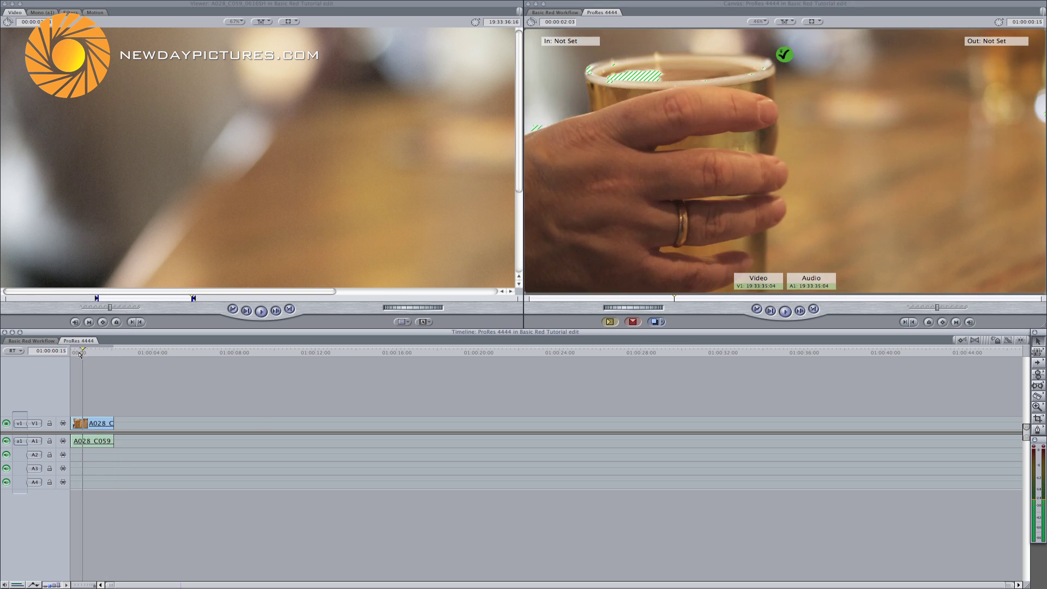
key(space)
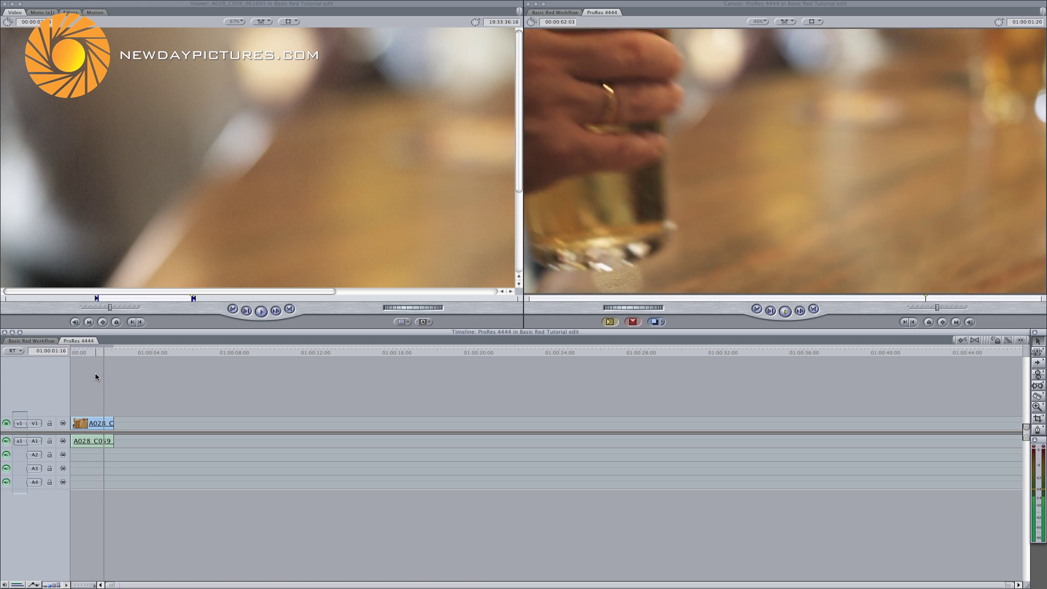
drag(105, 353, 72, 353)
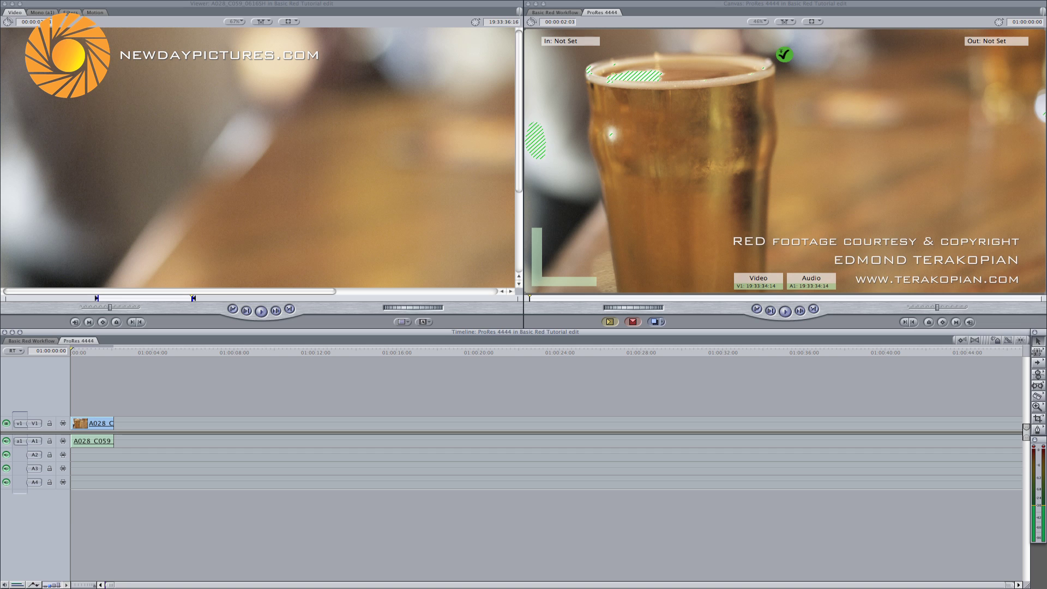